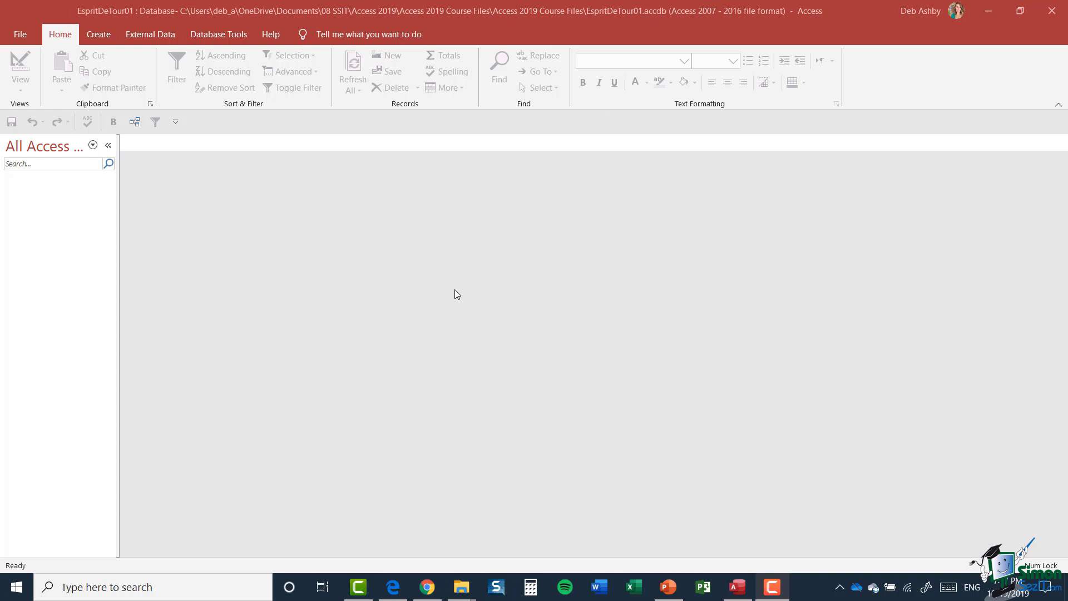
# Set the Current Database application title to 'Esprit De Tour - Trips of a Lifetime'
pyautogui.click(22, 39)
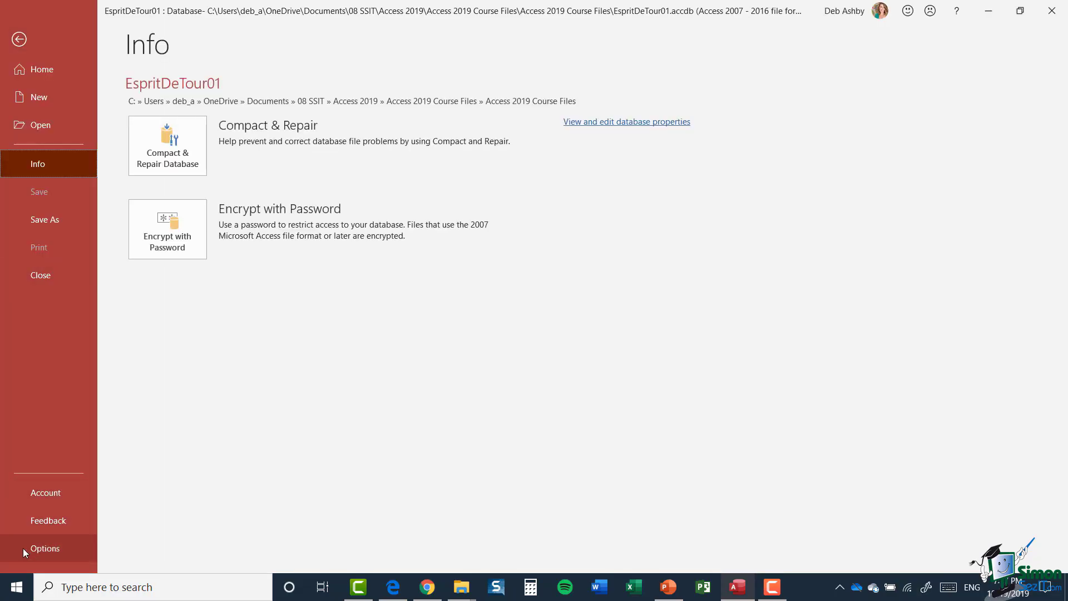
pyautogui.click(29, 546)
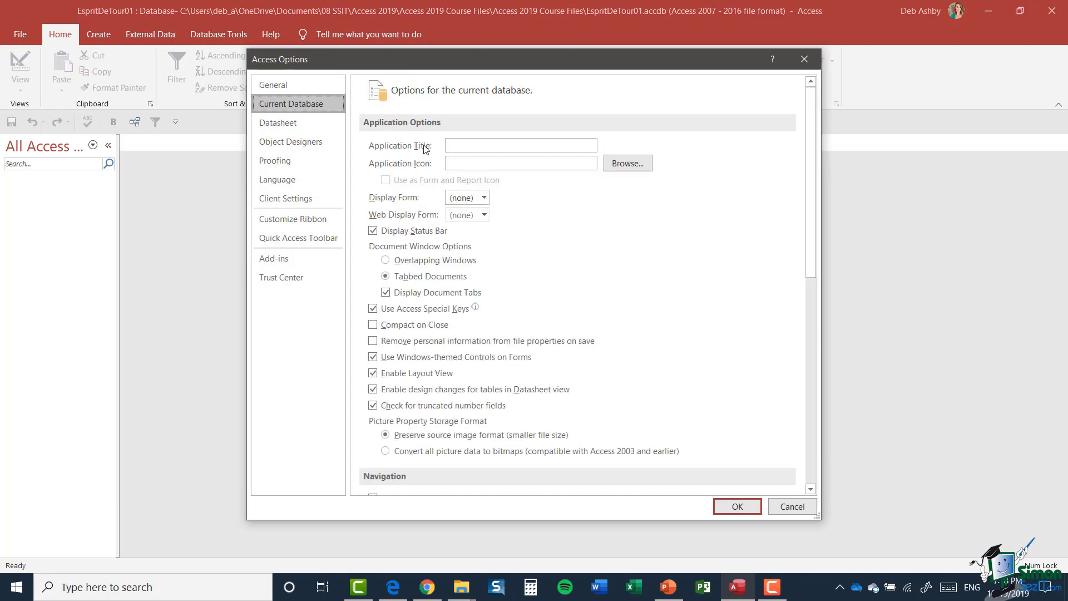
pyautogui.click(461, 145)
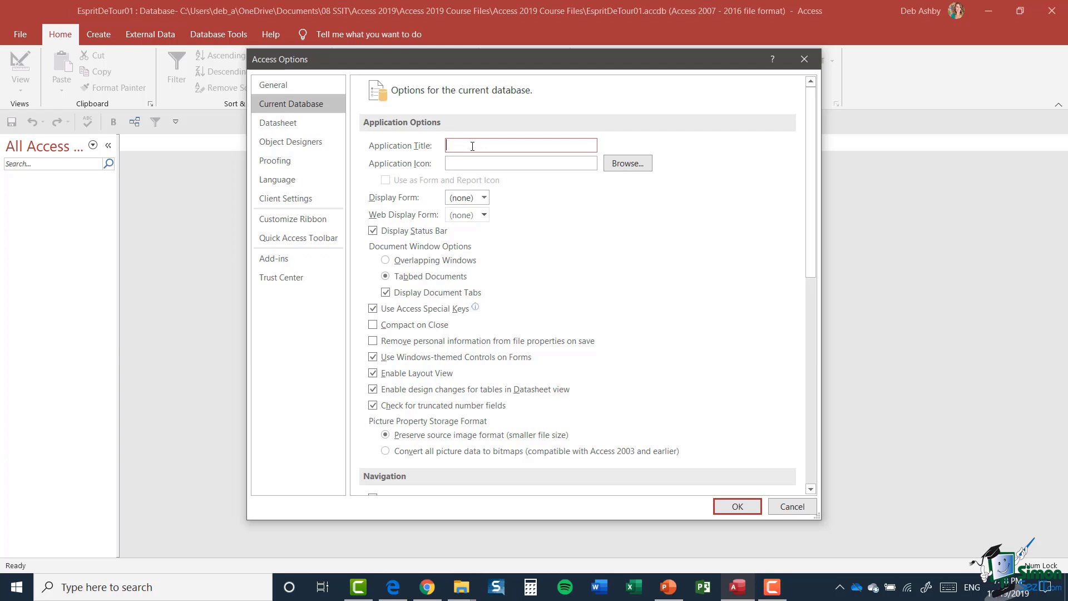
pyautogui.write('Esprit De Tour - Tri[s')
pyautogui.press('BackSpace')
pyautogui.press('BackSpace')
pyautogui.write('ps of a Liffe')
pyautogui.press('BackSpace')
pyautogui.press('BackSpace')
pyautogui.write('etime')
pyautogui.click(742, 509)
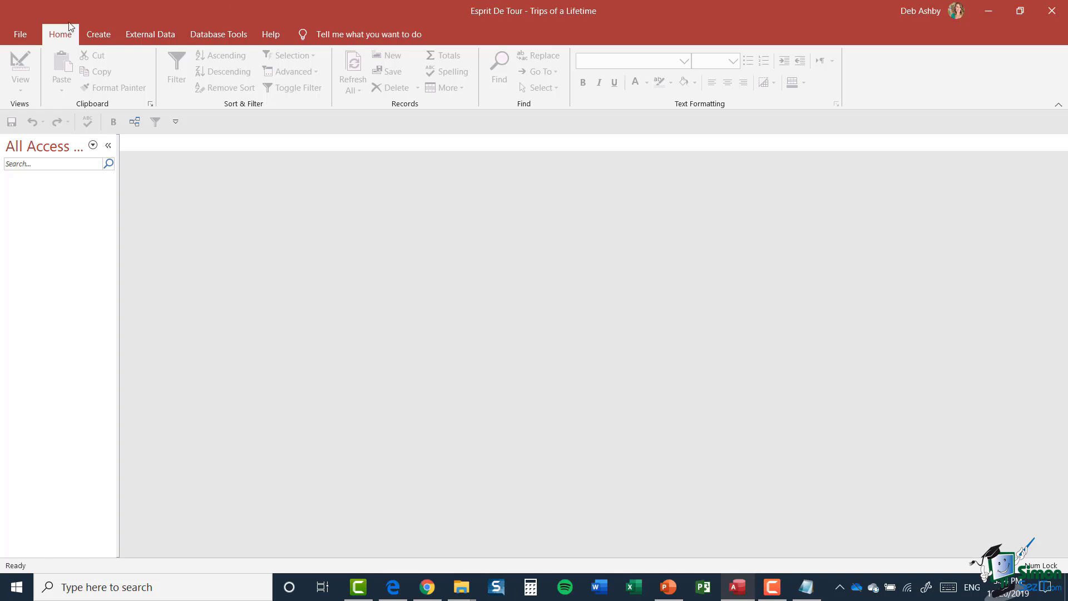
# Create a new blank table, Table1, and request Design view to bring up the Save As prompt
pyautogui.click(99, 36)
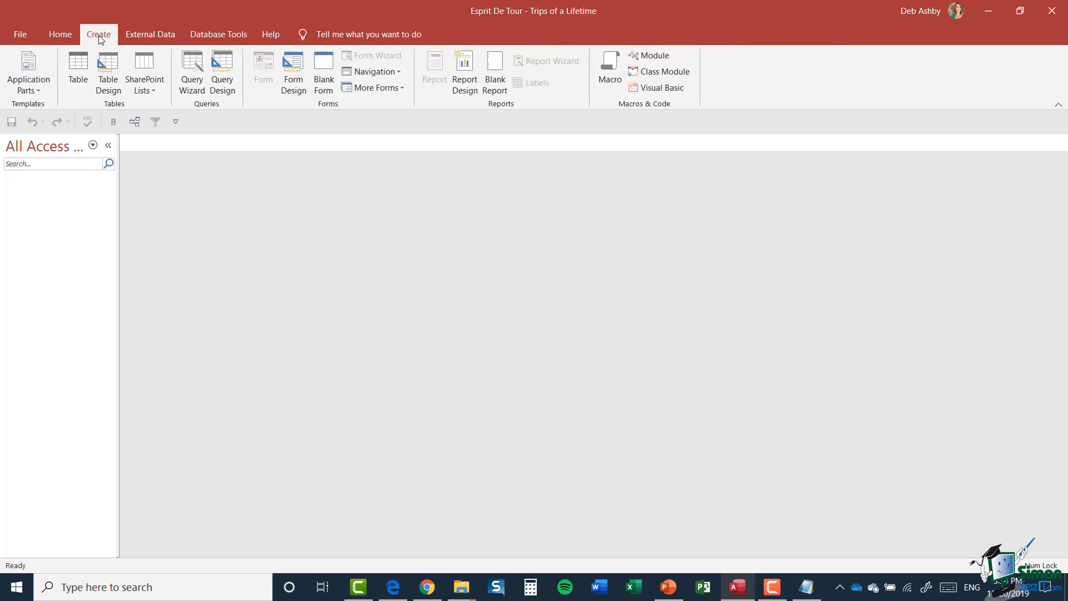
pyautogui.click(78, 79)
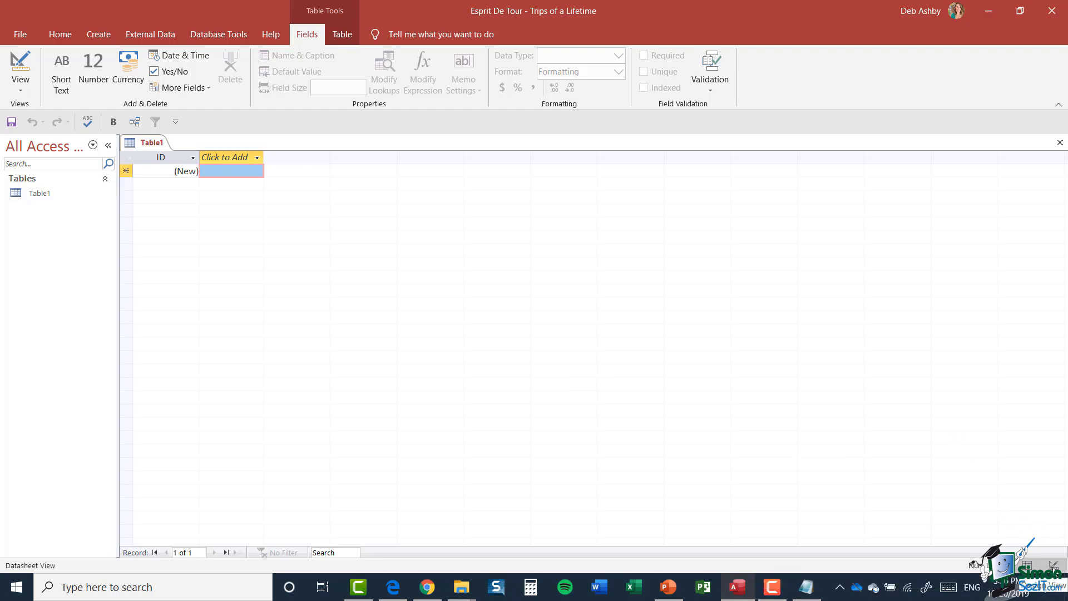
pyautogui.click(1053, 565)
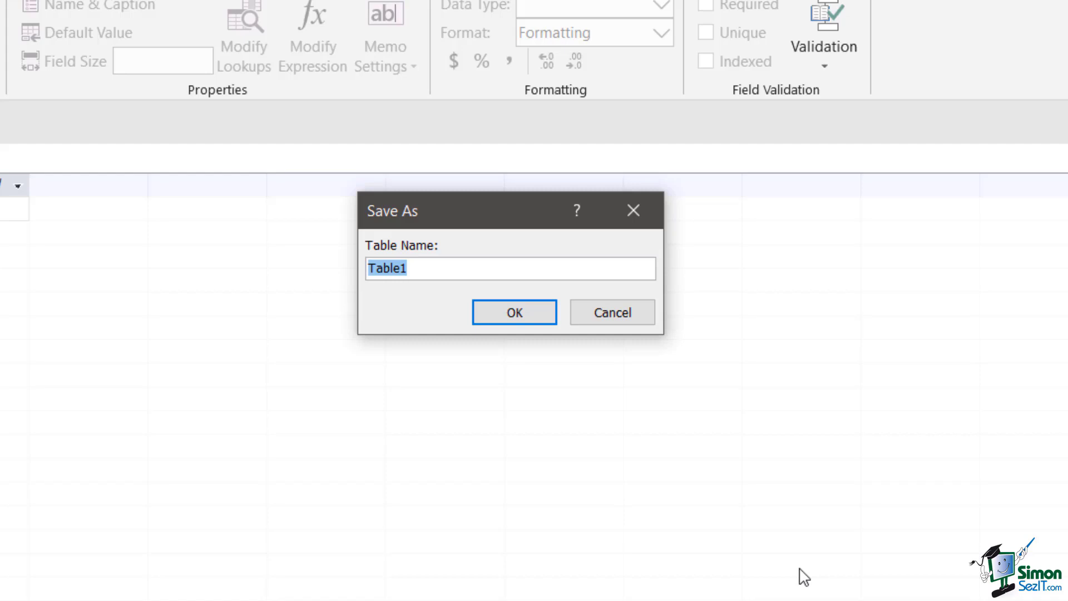
# Save the new table as tbltrip and open it in Design view
pyautogui.write('tbltr')
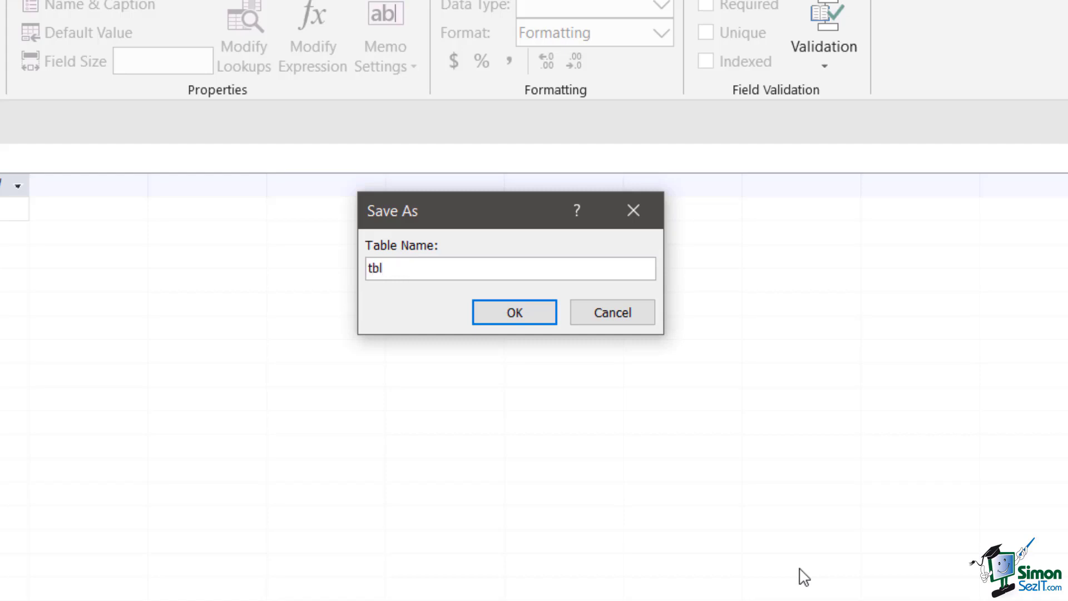
pyautogui.write('ip')
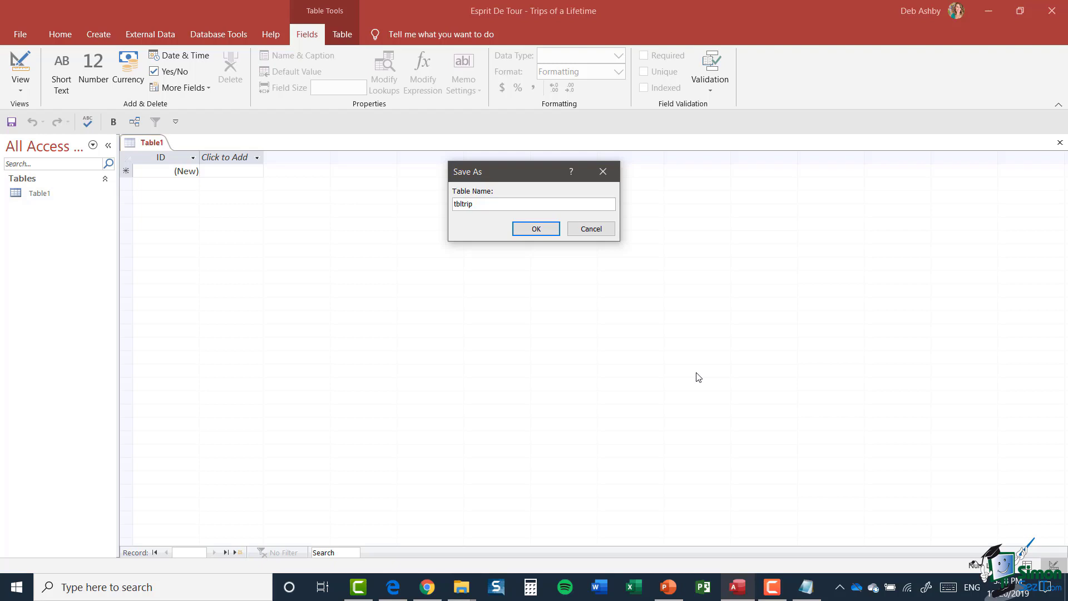
pyautogui.press('Return')
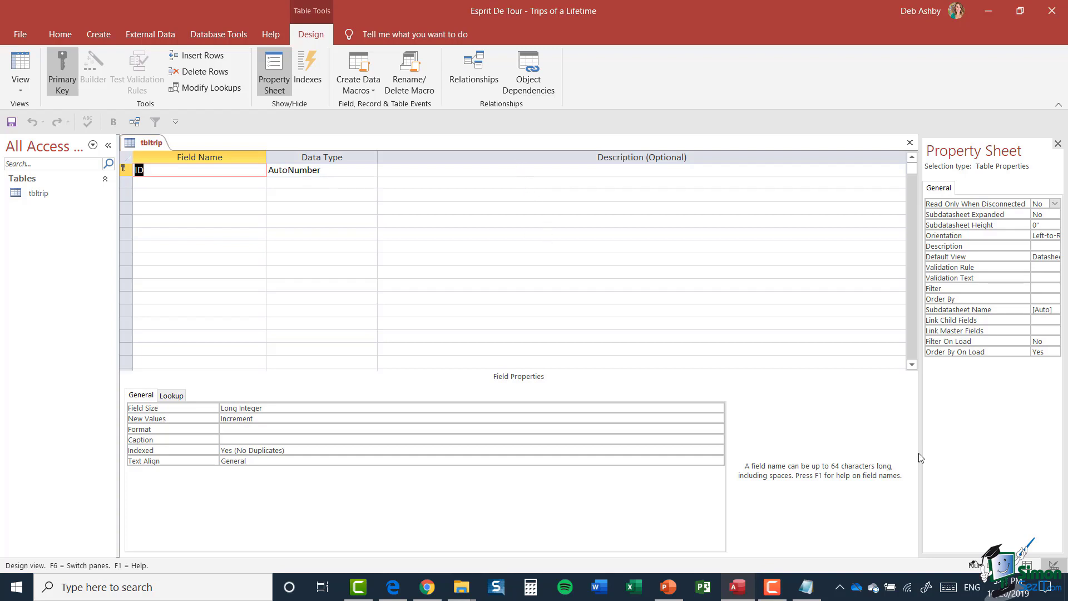
# Give the ID field the description 'Unique Trip ID' and close the Property Sheet
pyautogui.click(418, 172)
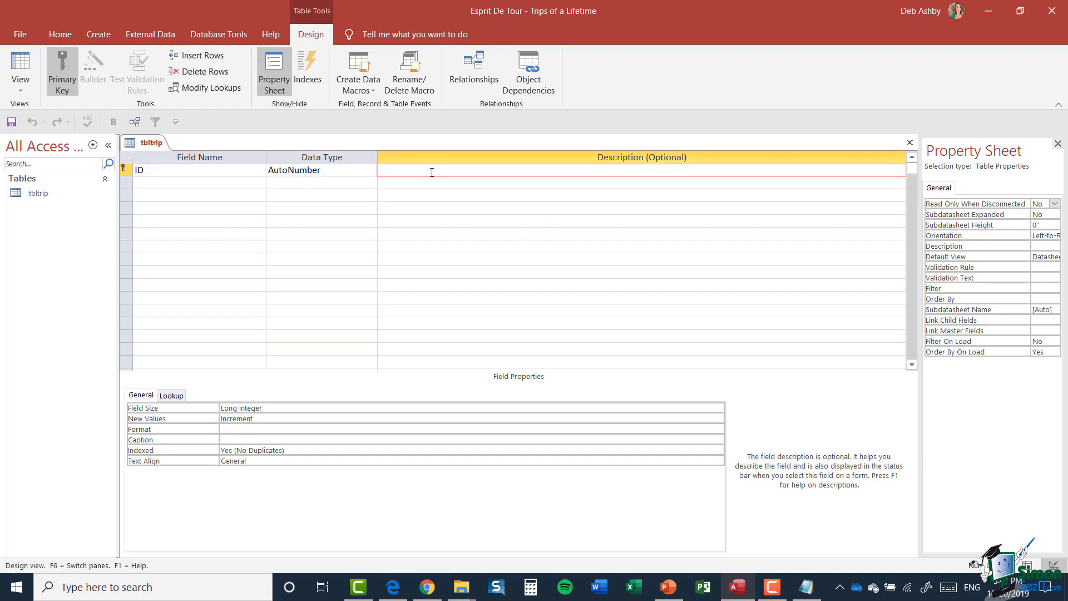
pyautogui.write('Unique Trip ID')
pyautogui.click(1058, 145)
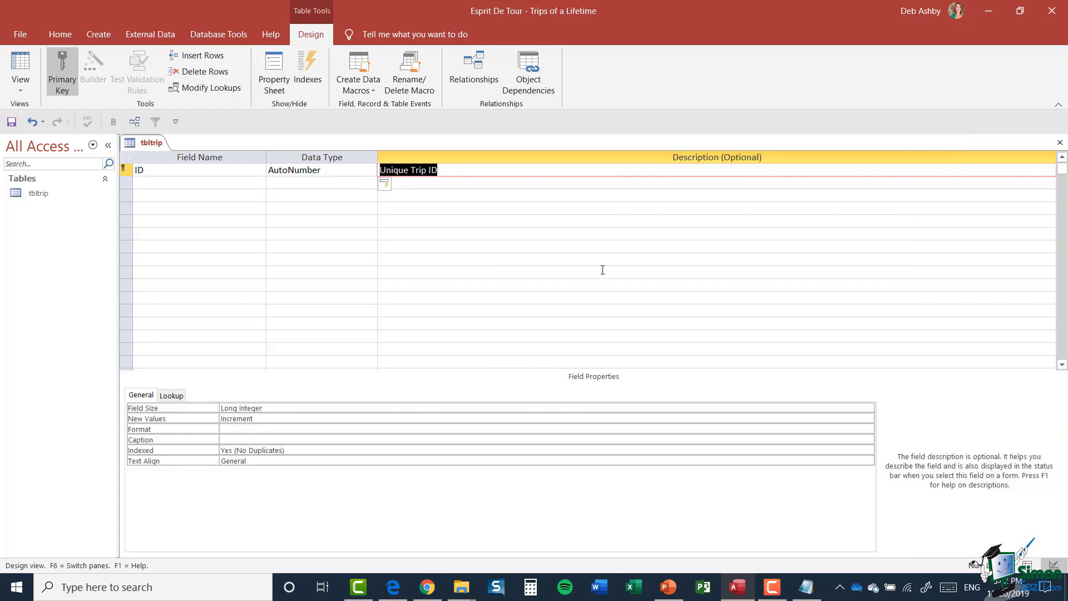
pyautogui.click(162, 184)
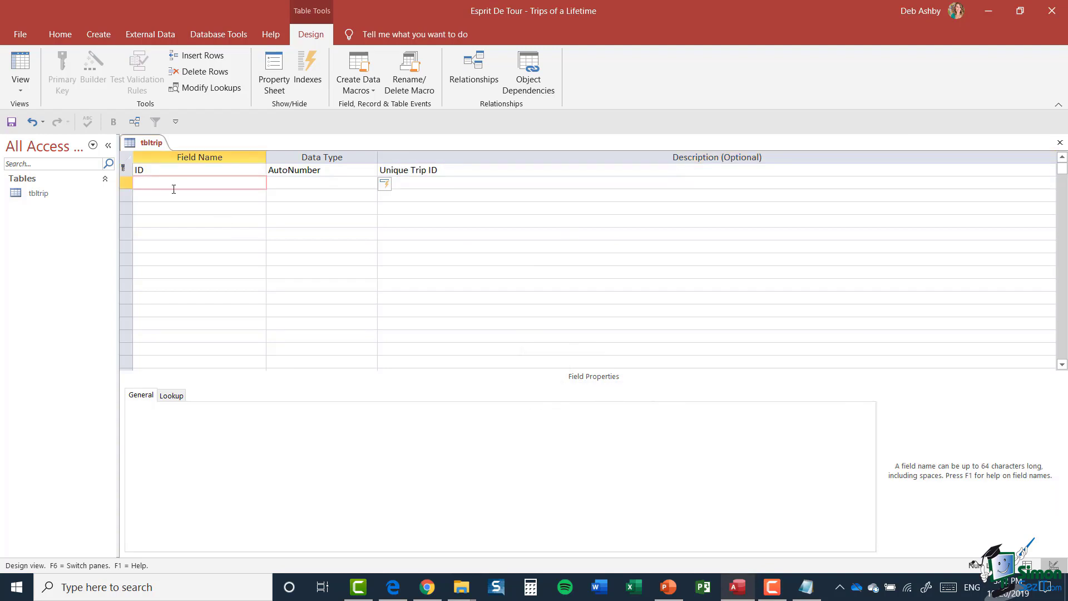
pyautogui.click(806, 587)
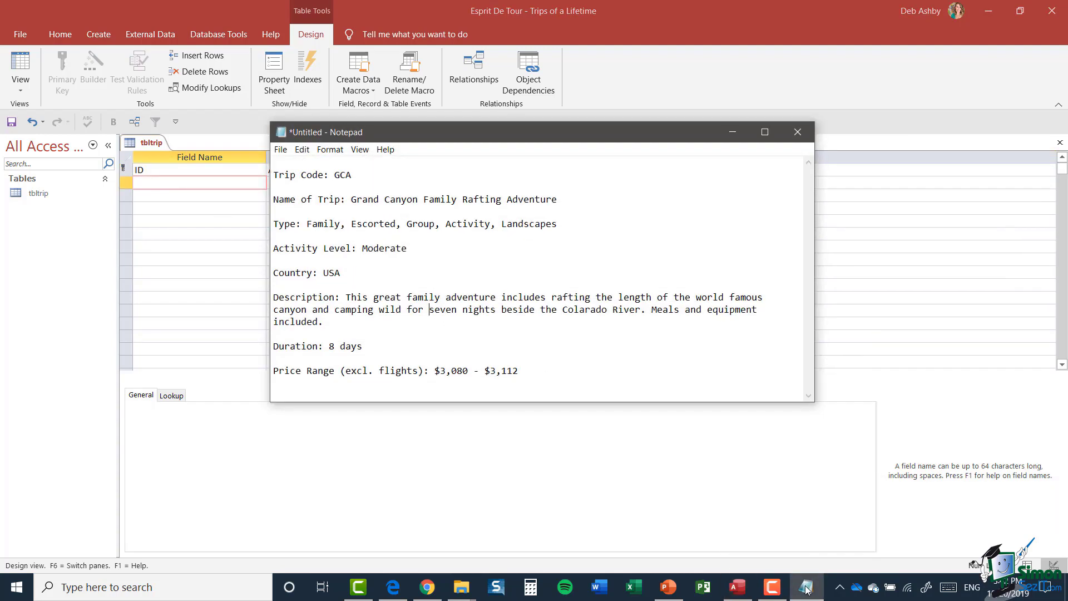
pyautogui.moveTo(366, 176); pyautogui.dragTo(268, 177)
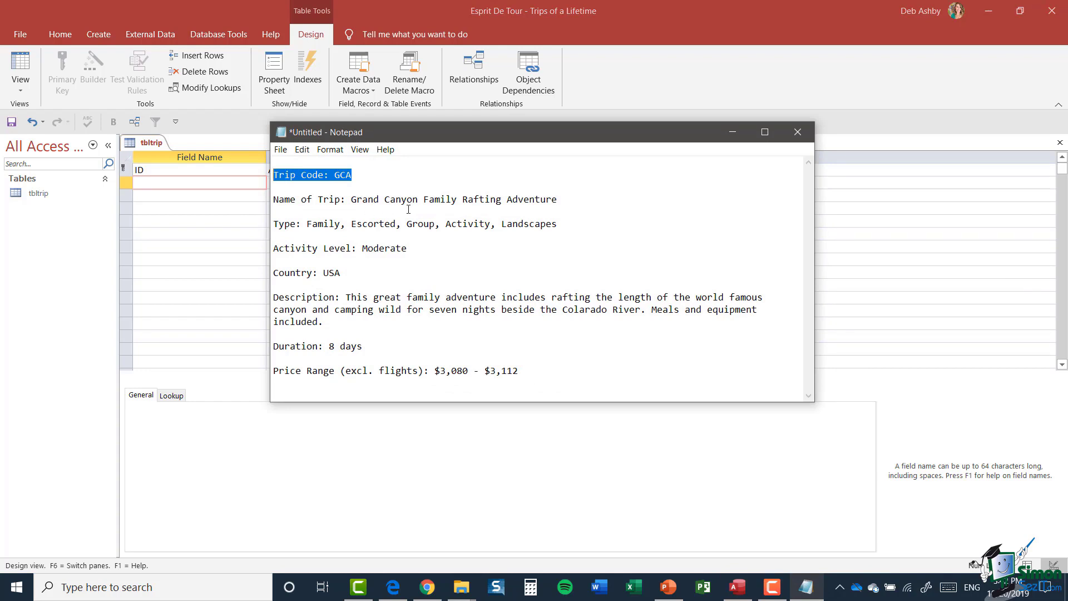
pyautogui.click(155, 187)
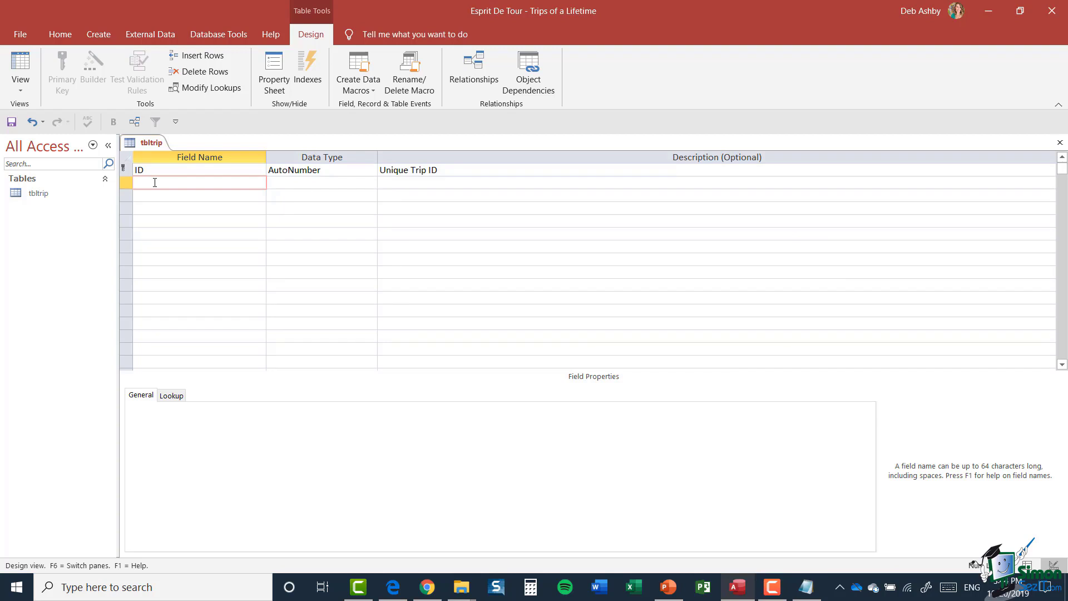
# Add a Short Text field named Code with the description '3 character trip code'
pyautogui.write('Code')
pyautogui.press('Tab')
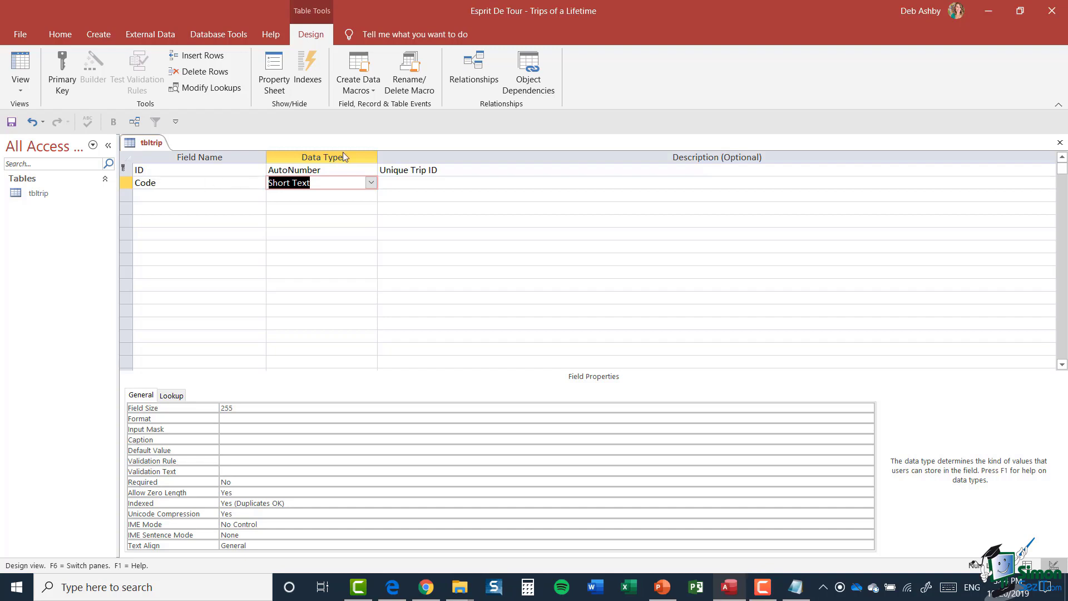
pyautogui.click(371, 183)
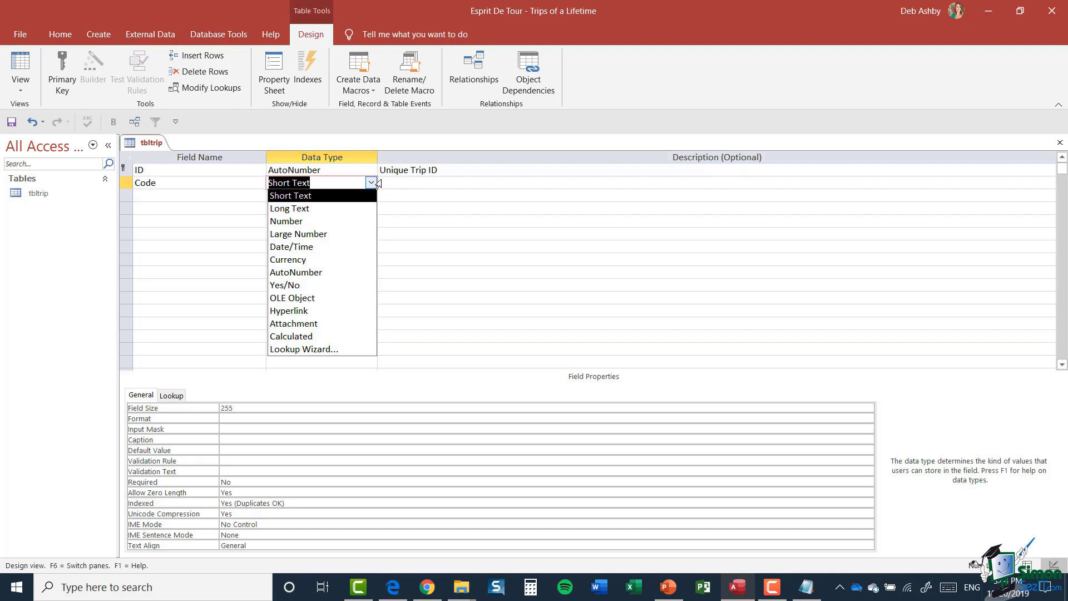
pyautogui.click(410, 183)
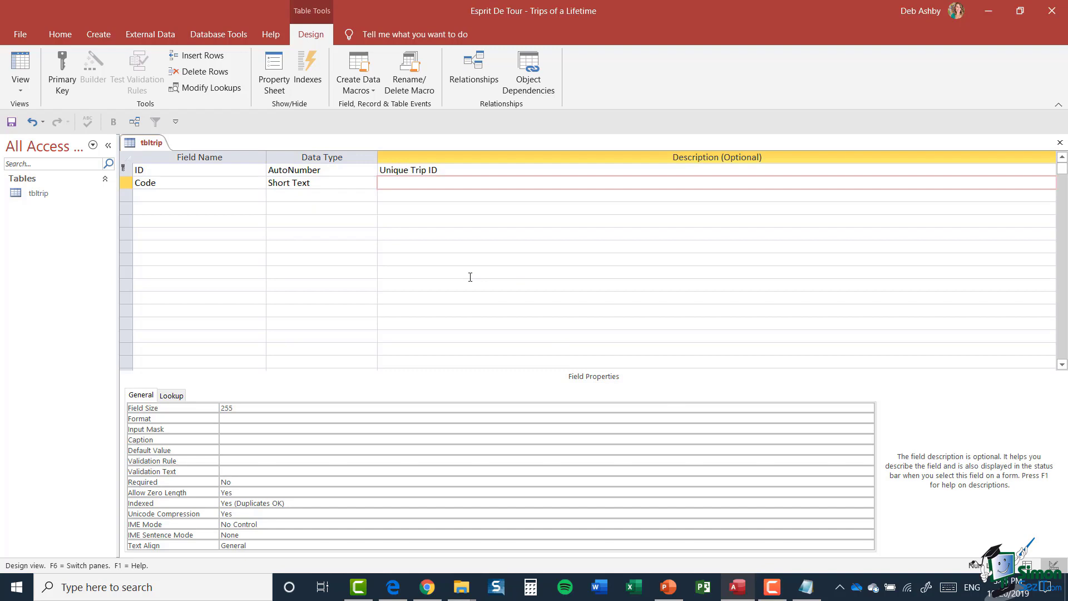
pyautogui.write('3 character trip code')
# Change the Code field's Field Size from 255 to 3
pyautogui.press('Return')
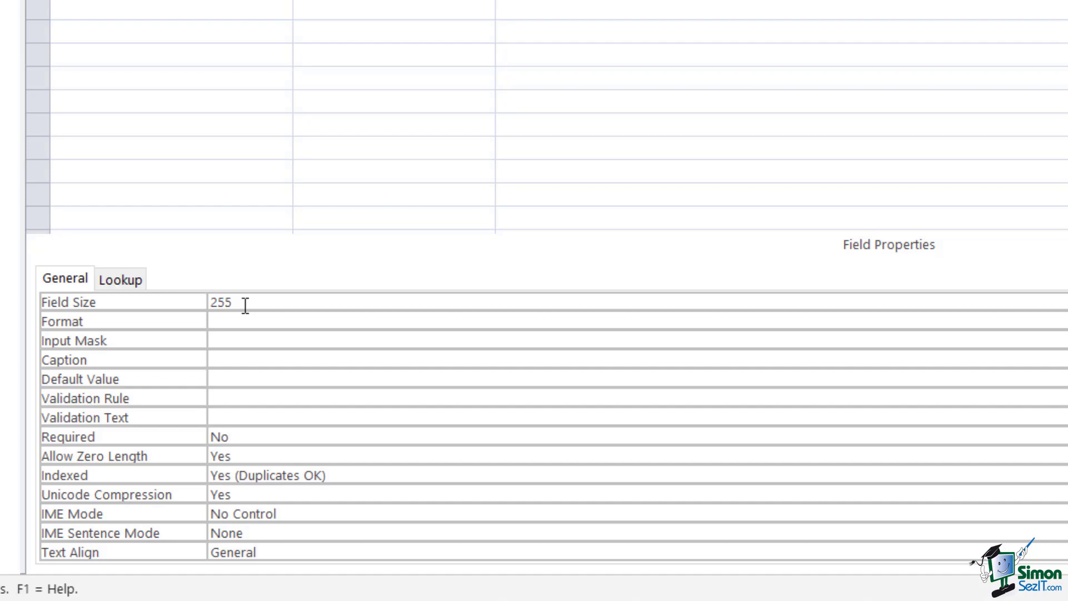
pyautogui.moveTo(245, 305); pyautogui.dragTo(202, 309)
pyautogui.write('3')
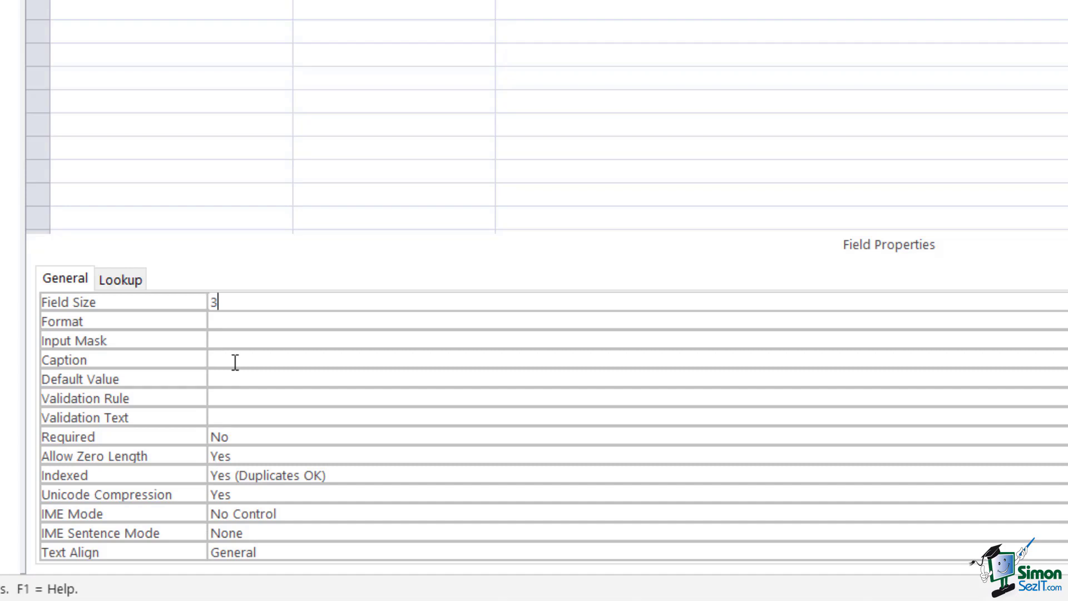
# Set Code's Required to Yes, Allow Zero Length to No, and Indexed to Yes (No Duplicates)
pyautogui.click(238, 438)
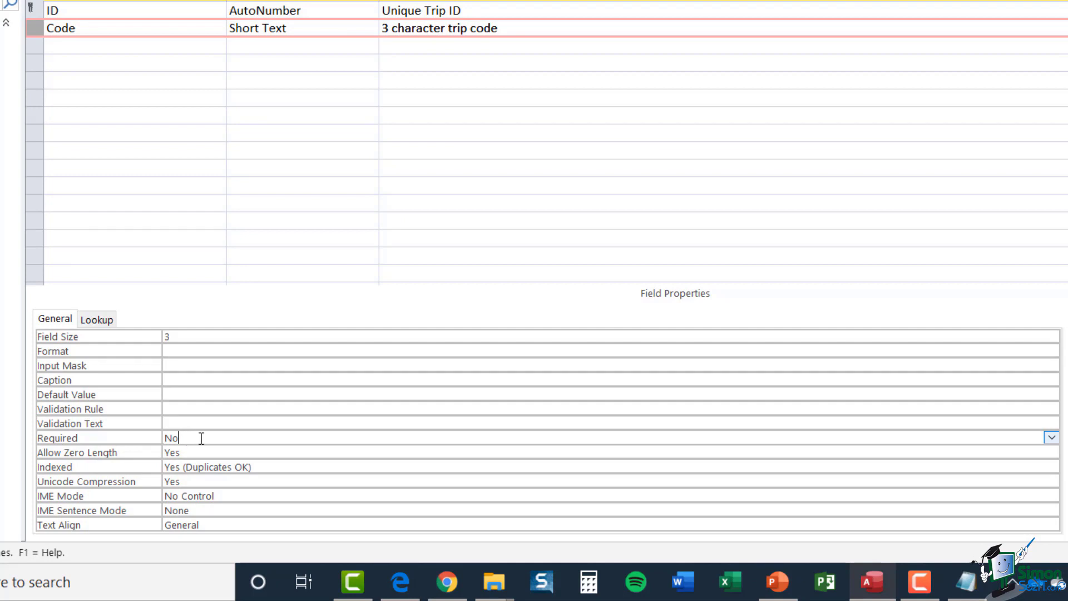
pyautogui.click(1051, 439)
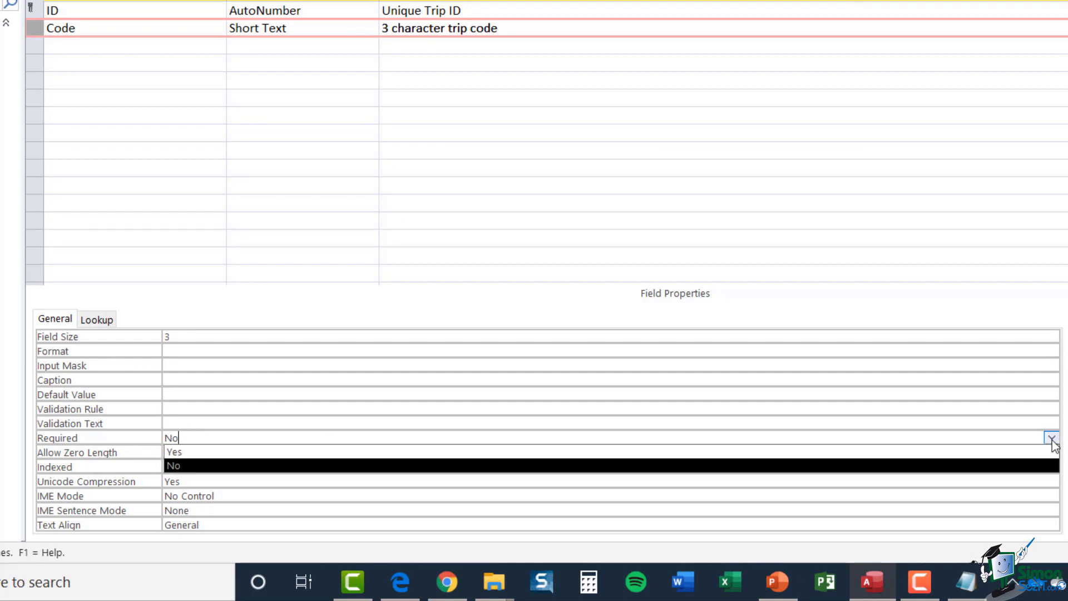
pyautogui.click(979, 455)
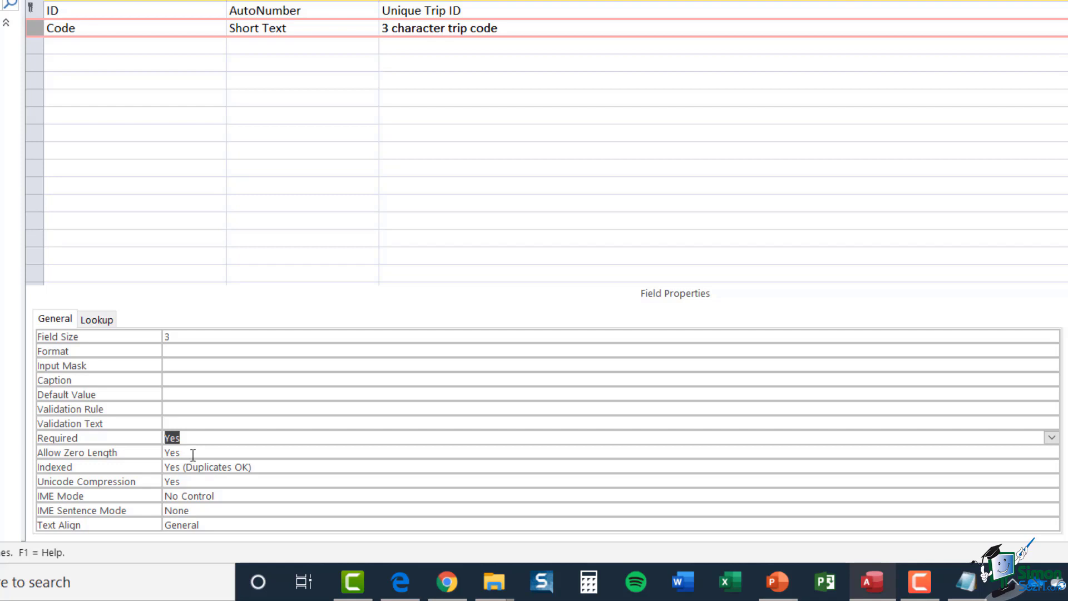
pyautogui.click(1051, 454)
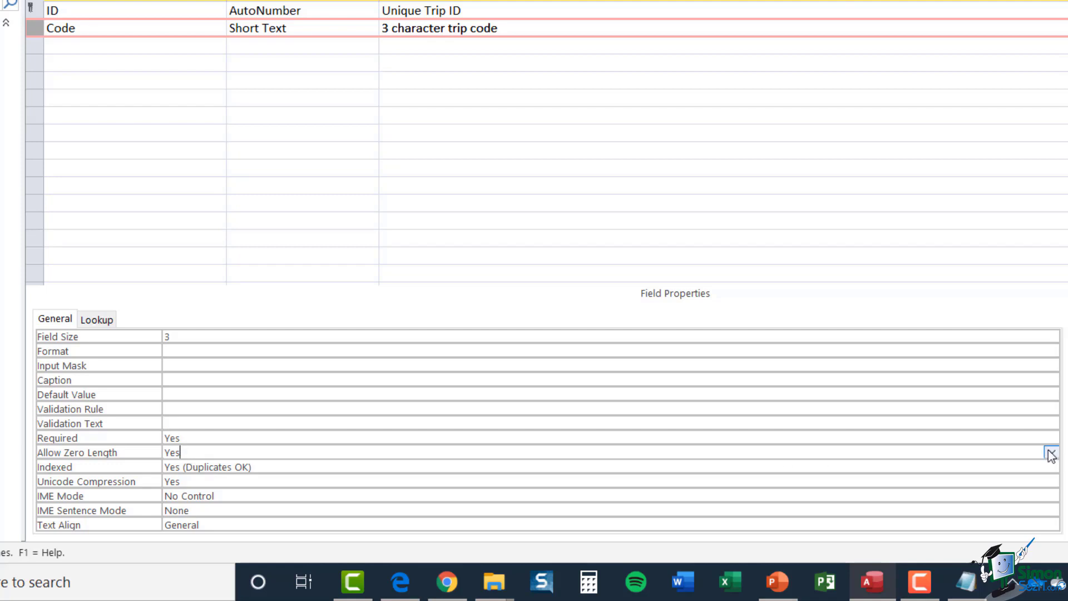
pyautogui.click(1050, 454)
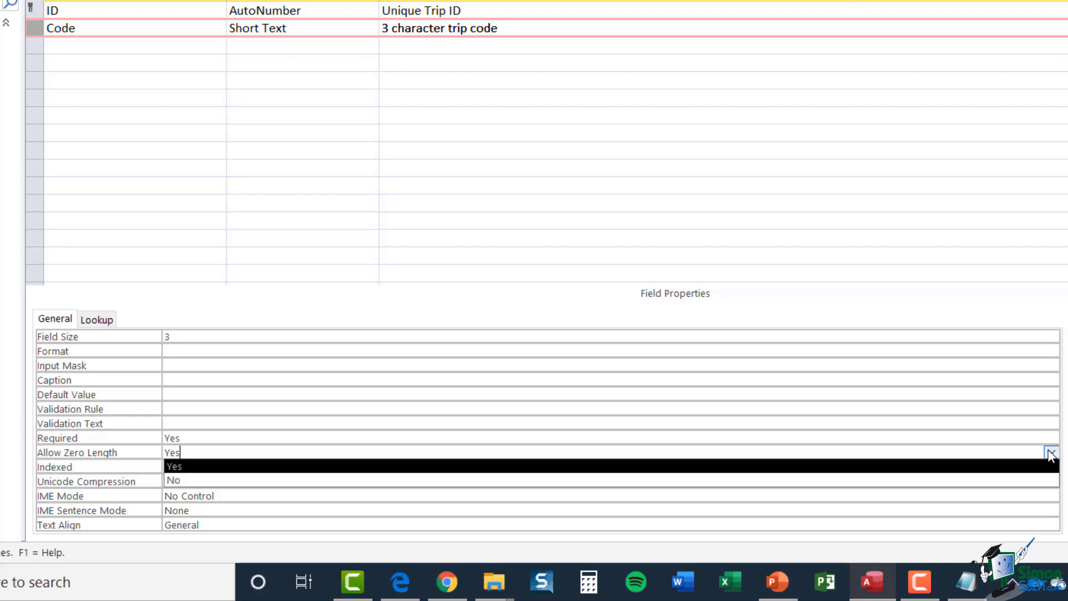
pyautogui.click(949, 493)
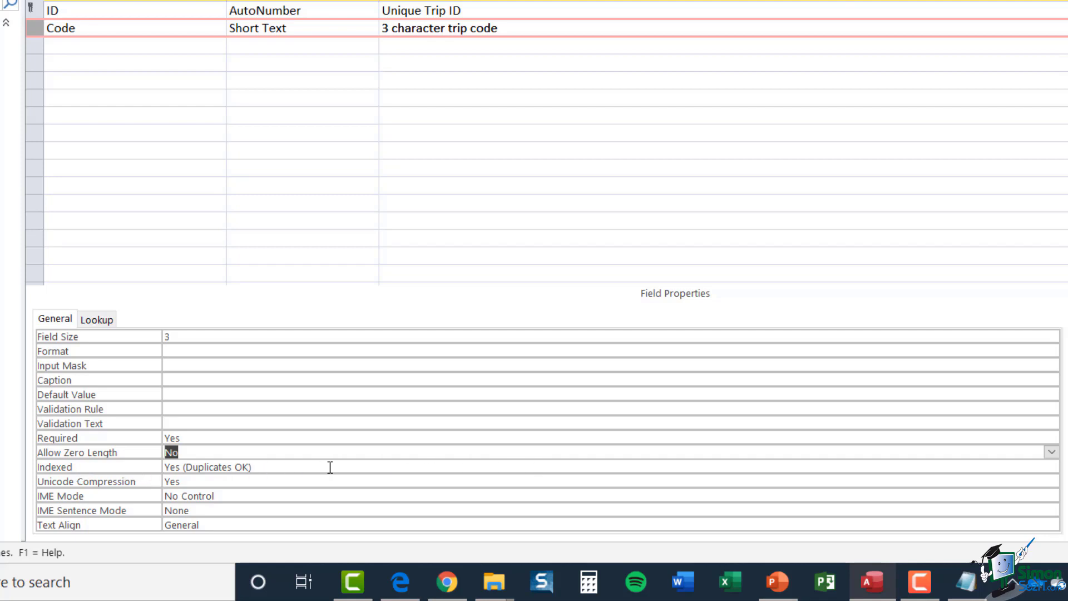
pyautogui.click(186, 467)
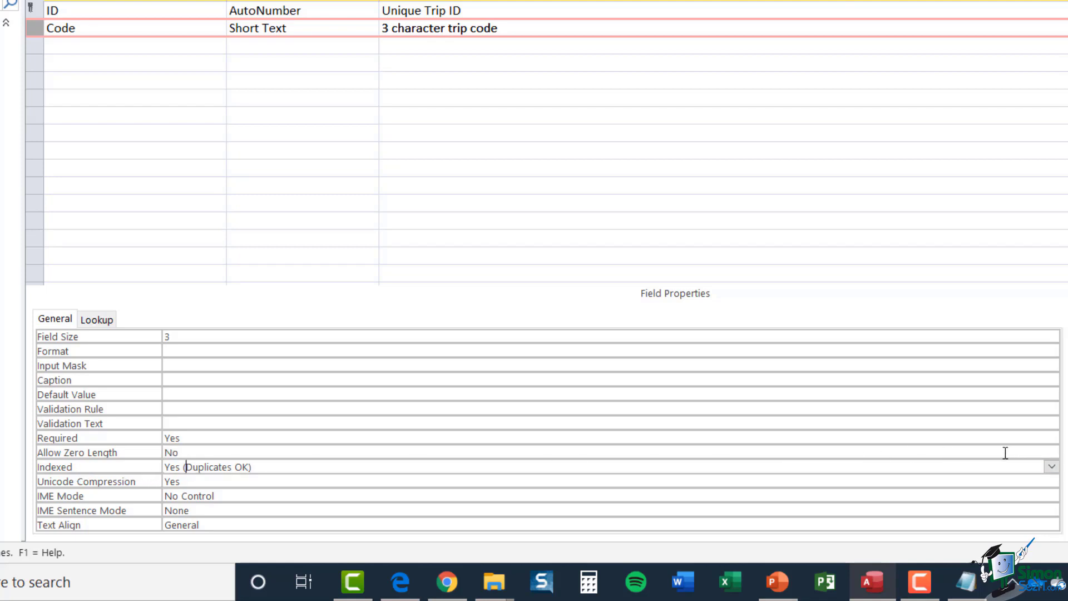
pyautogui.click(1051, 467)
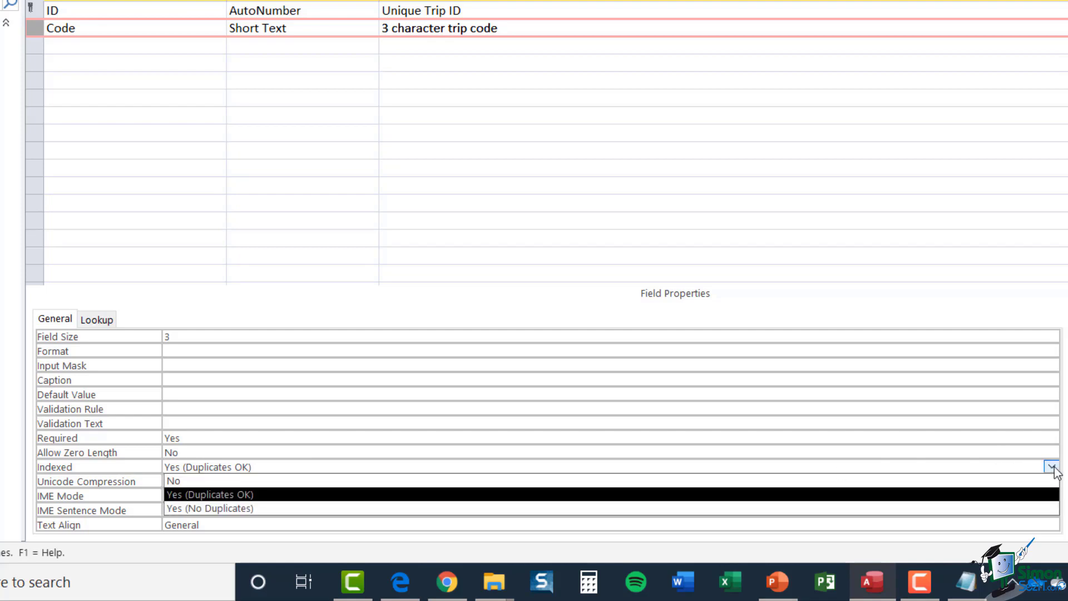
pyautogui.click(951, 508)
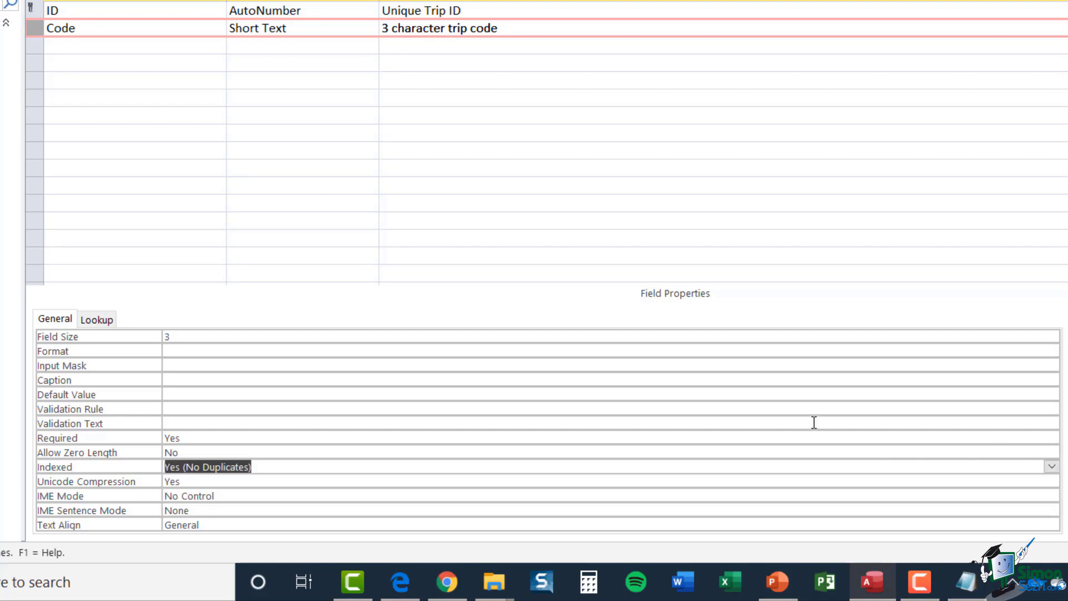